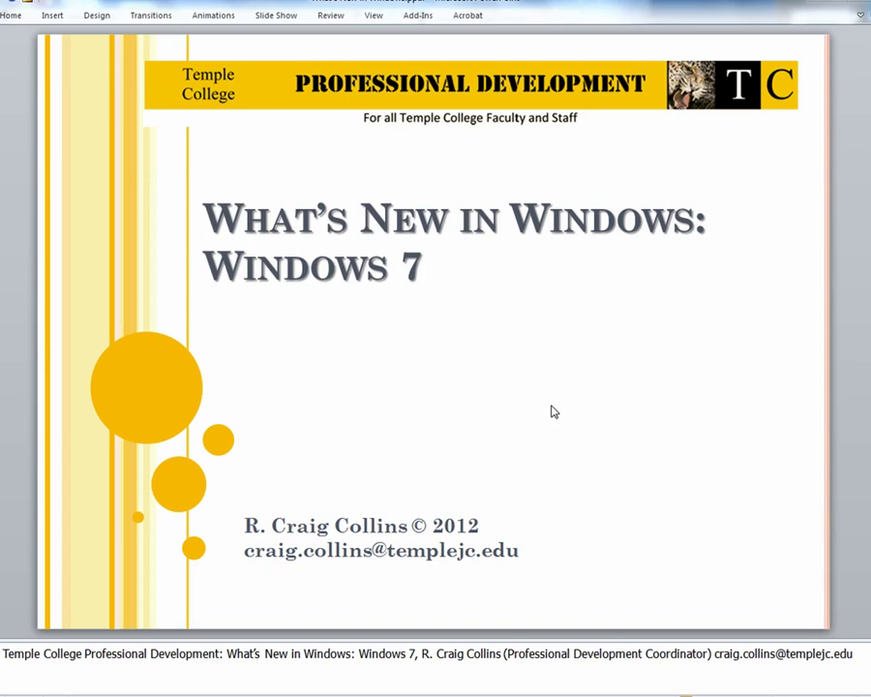
Advance to the Overview slide listing Gadgets, Start Menu, Library, Menus, Switching Windows and Run
key("Page_Down")
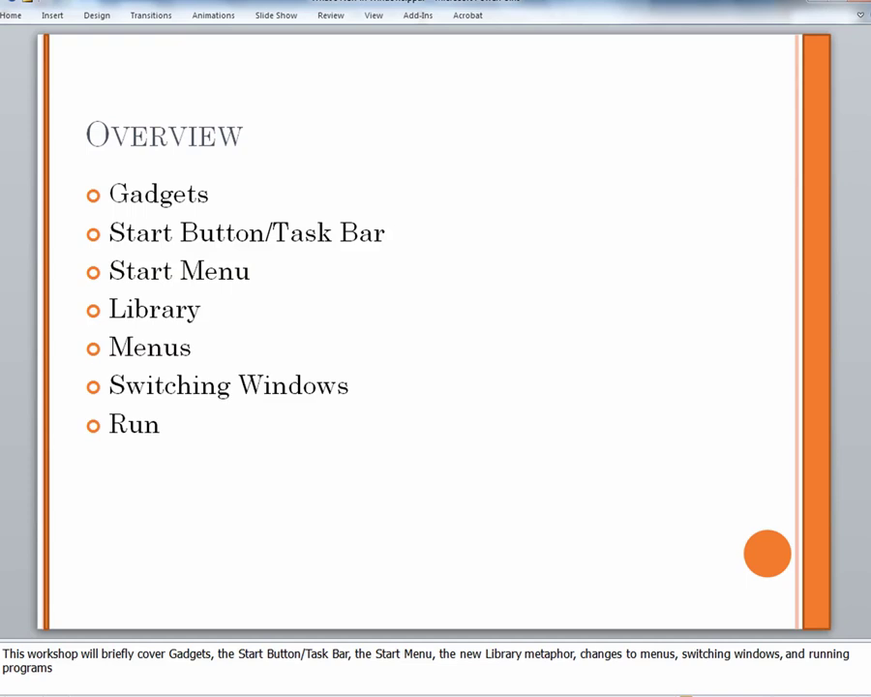
Step through the Gadgets slides to the one on adding and modifying a gadget
key("Page_Down")
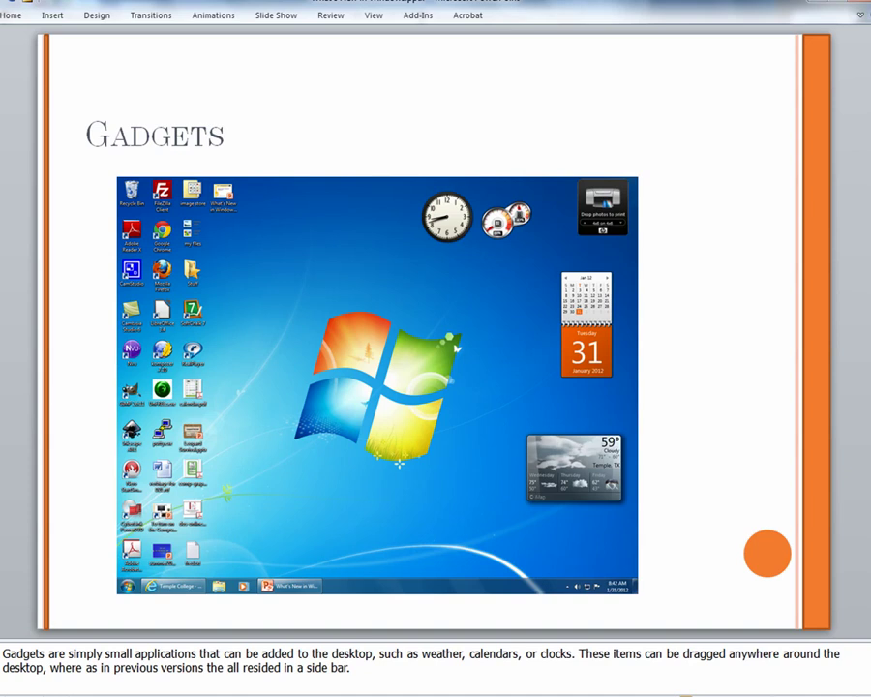
key("Page_Down")
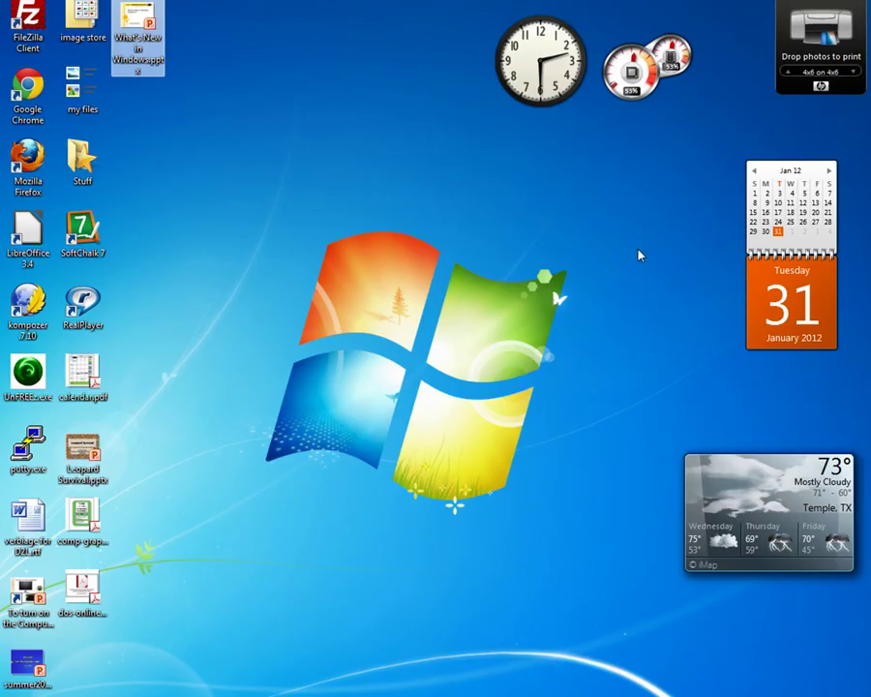
Open the desktop Gadgets gallery from the right-click menu, then close it
right_click(638, 256)
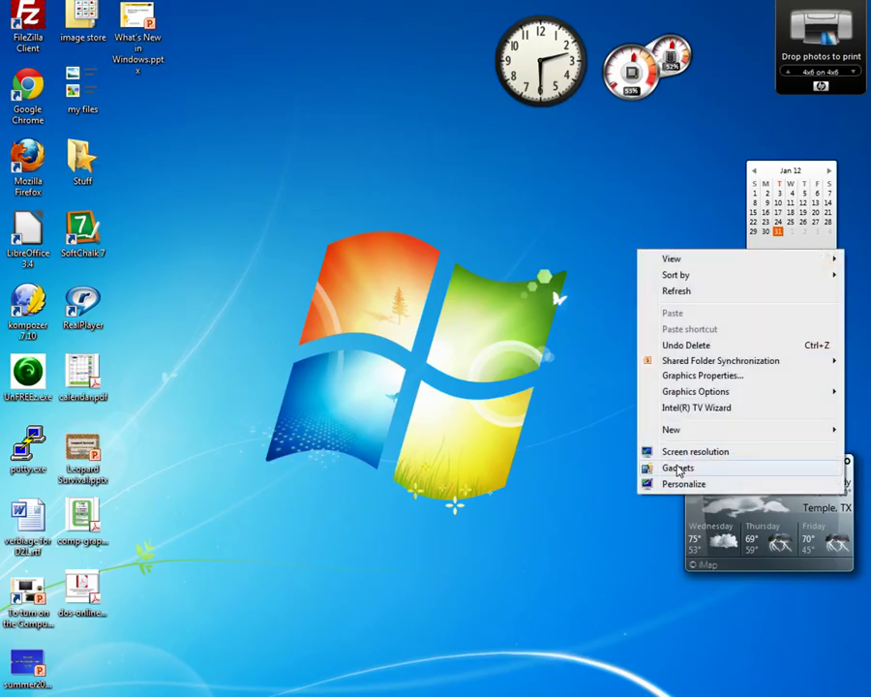
left_click(678, 468)
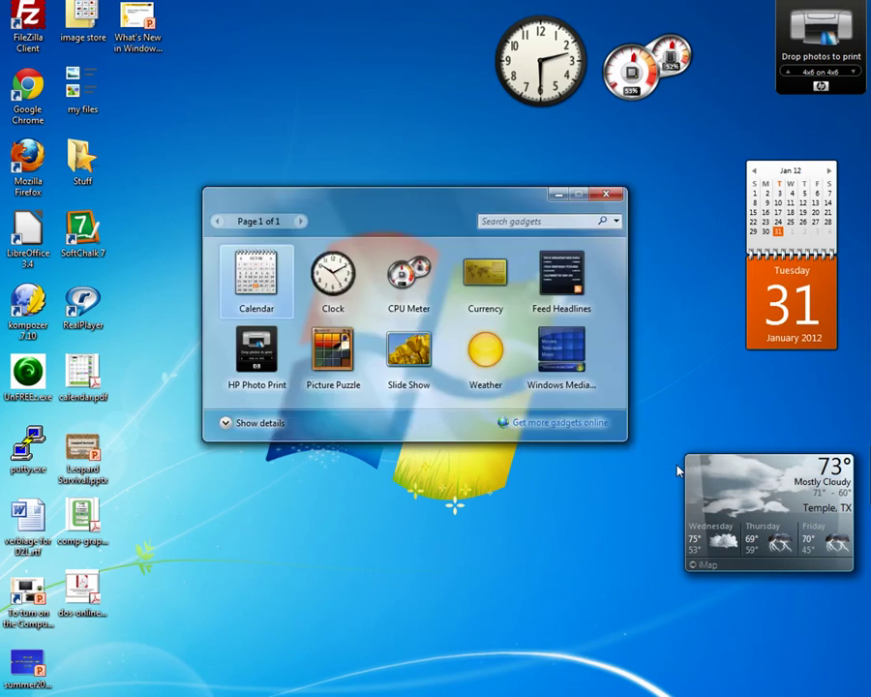
left_click(606, 195)
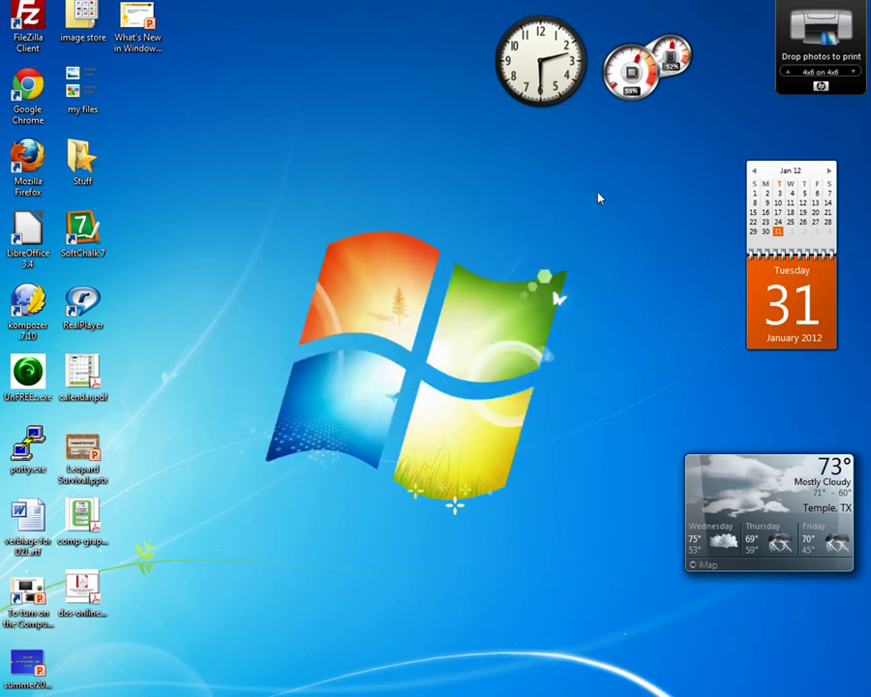
Shrink the calendar gadget to day view, enlarge it back to month view, and nudge it left
mouse_move(819, 177)
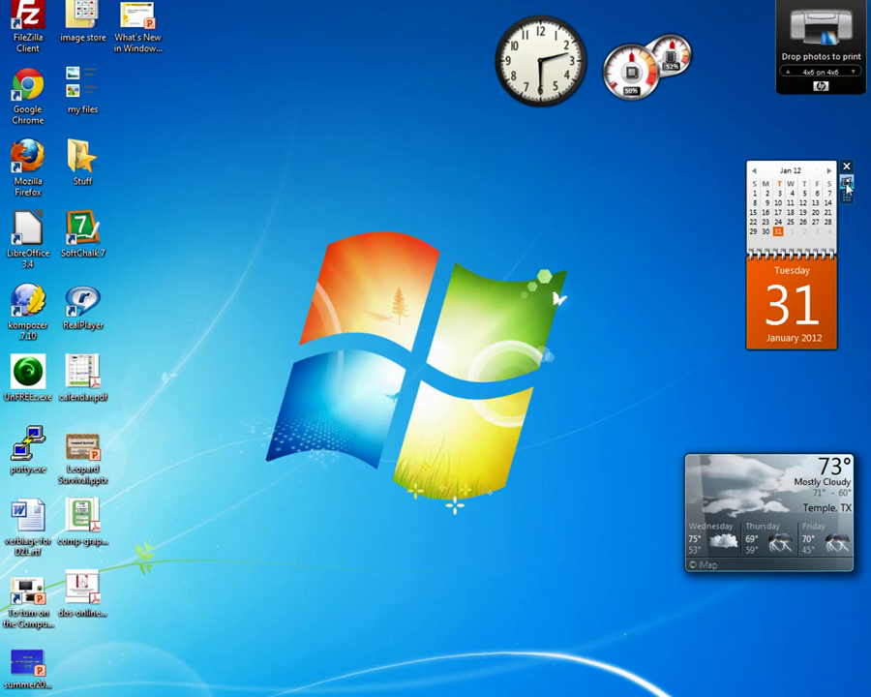
left_click(845, 183)
left_click(846, 183)
left_click_drag(788, 199, 752, 207)
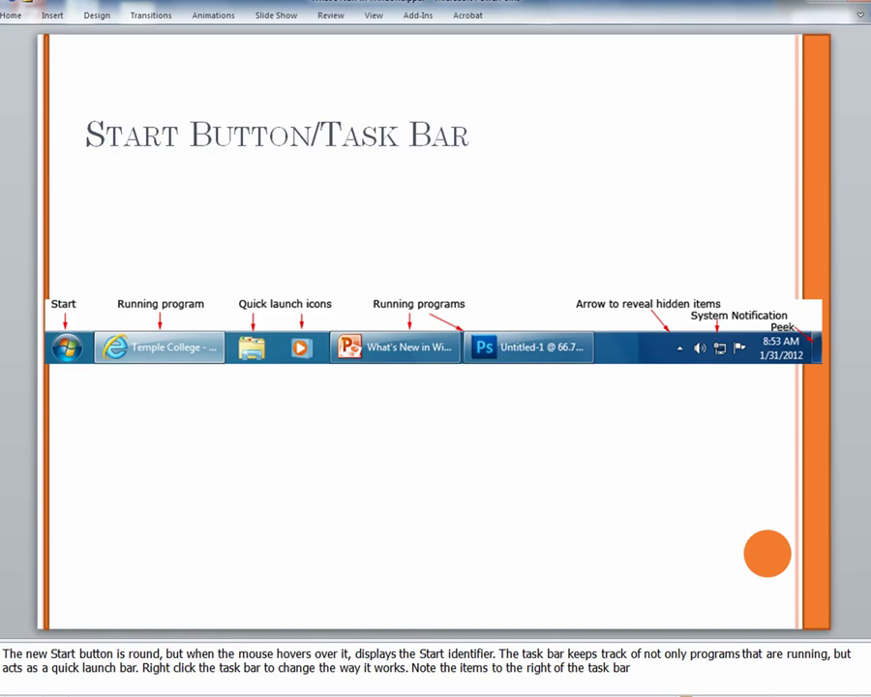
Advance from the Start Button/Task Bar slide to the Peek slide
key("Page_Down")
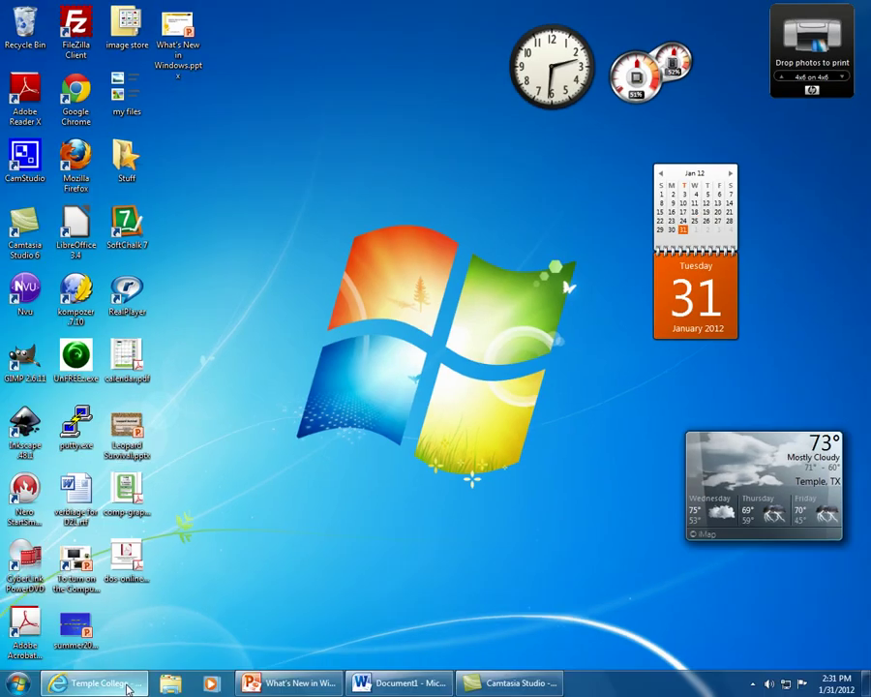
mouse_move(312, 685)
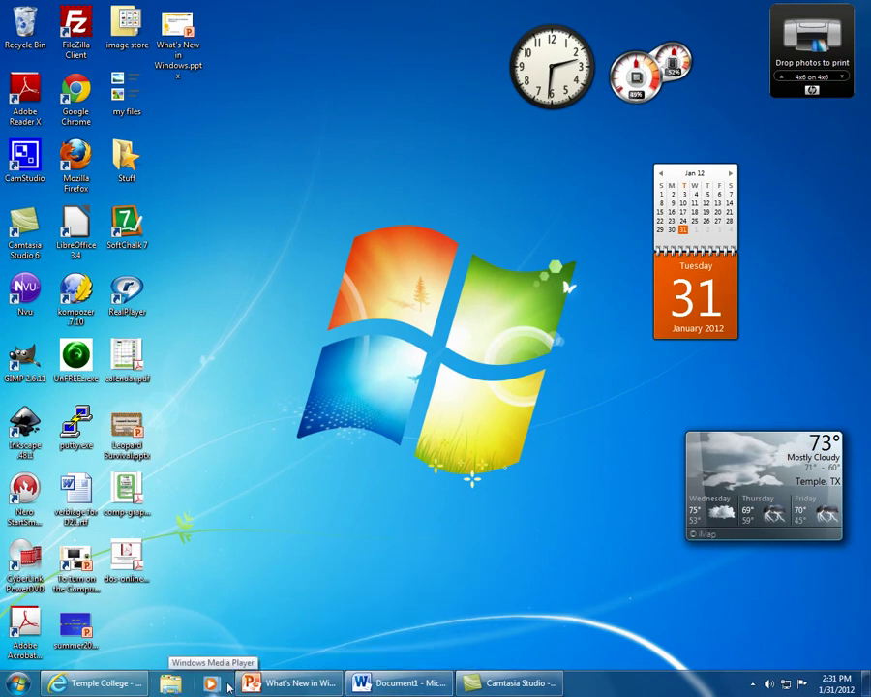
right_click(605, 688)
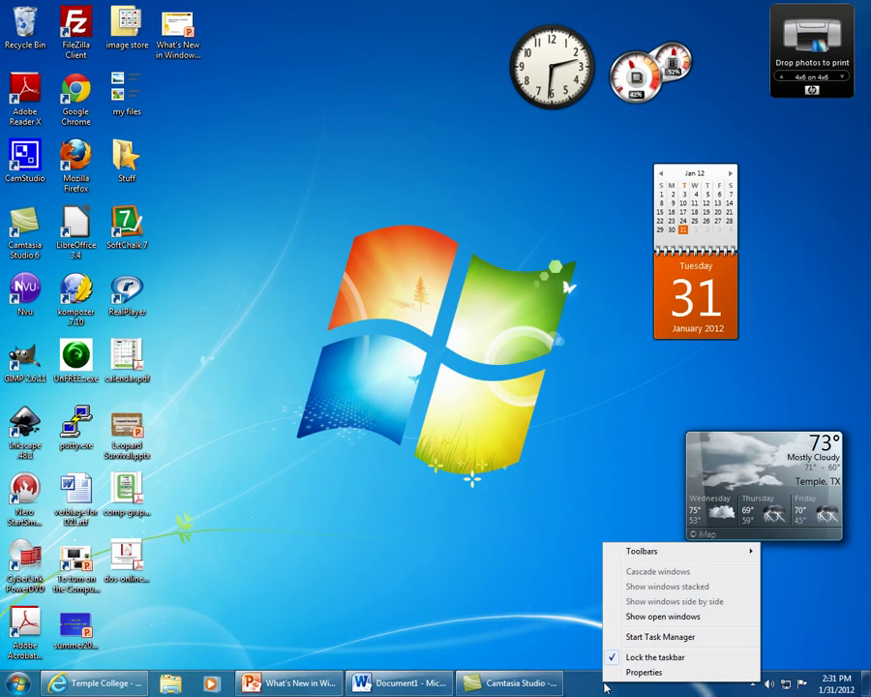
left_click(619, 671)
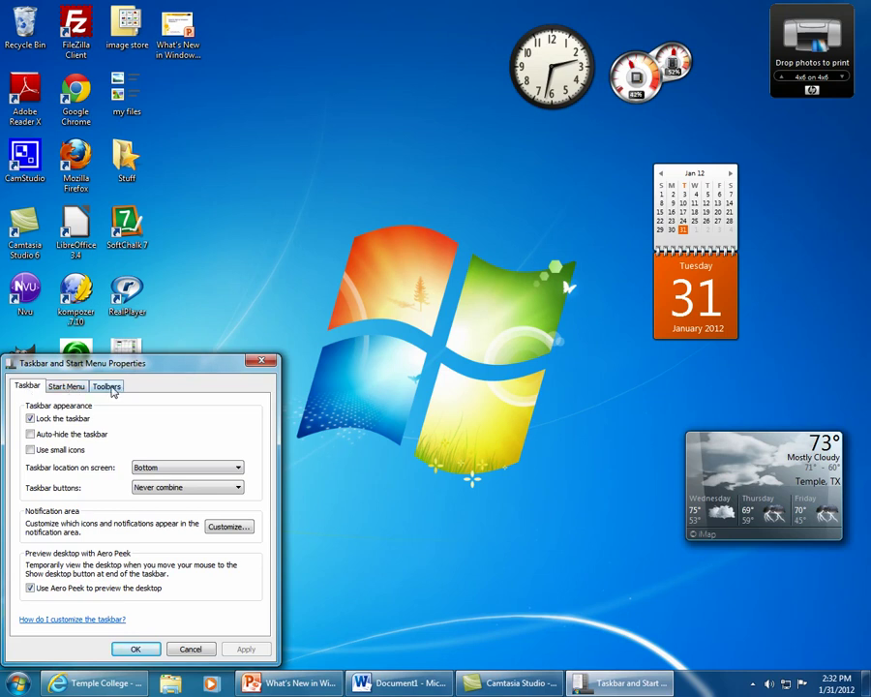
left_click(151, 650)
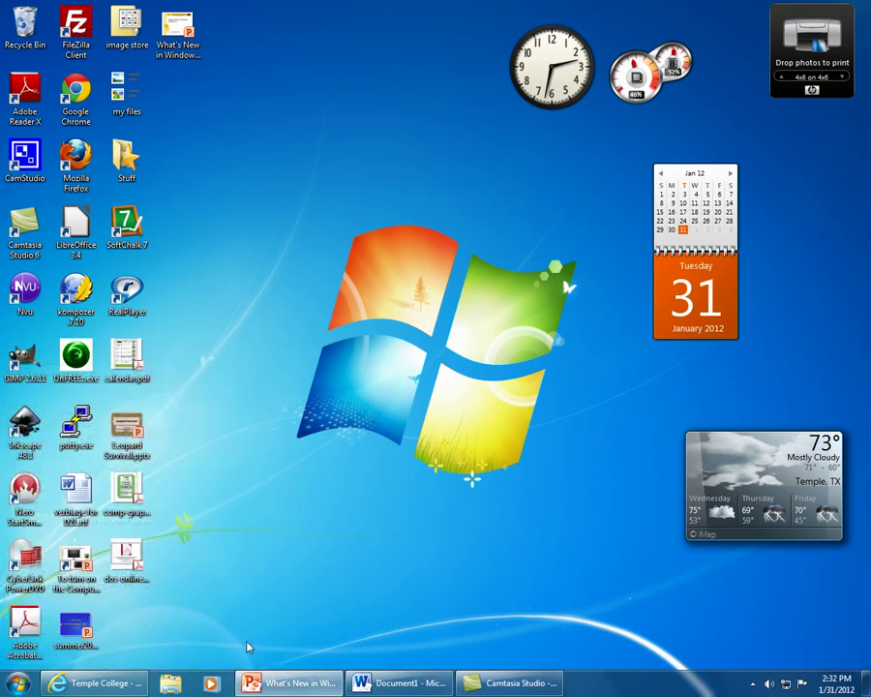
left_click(756, 683)
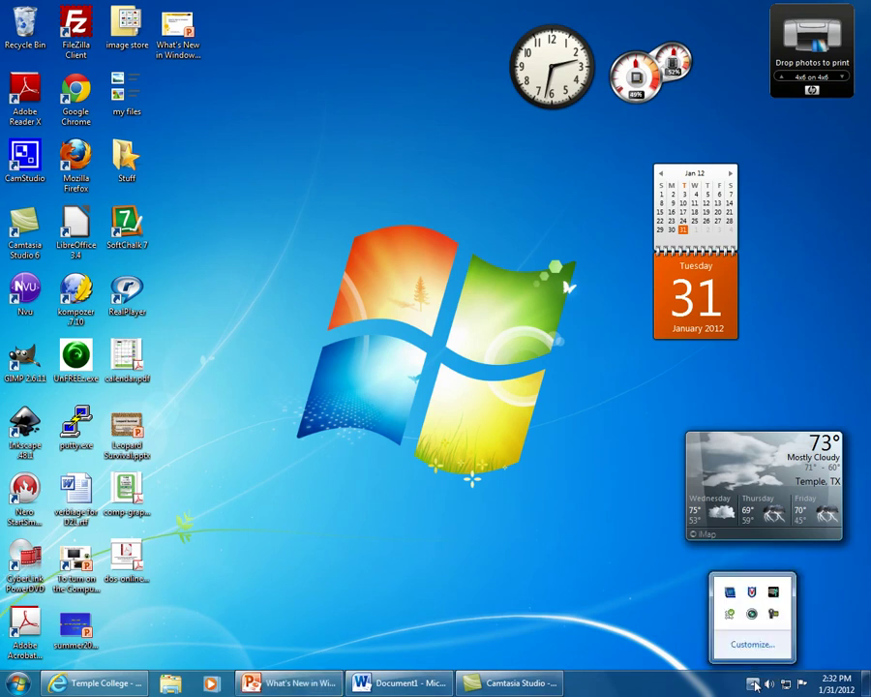
left_click(819, 643)
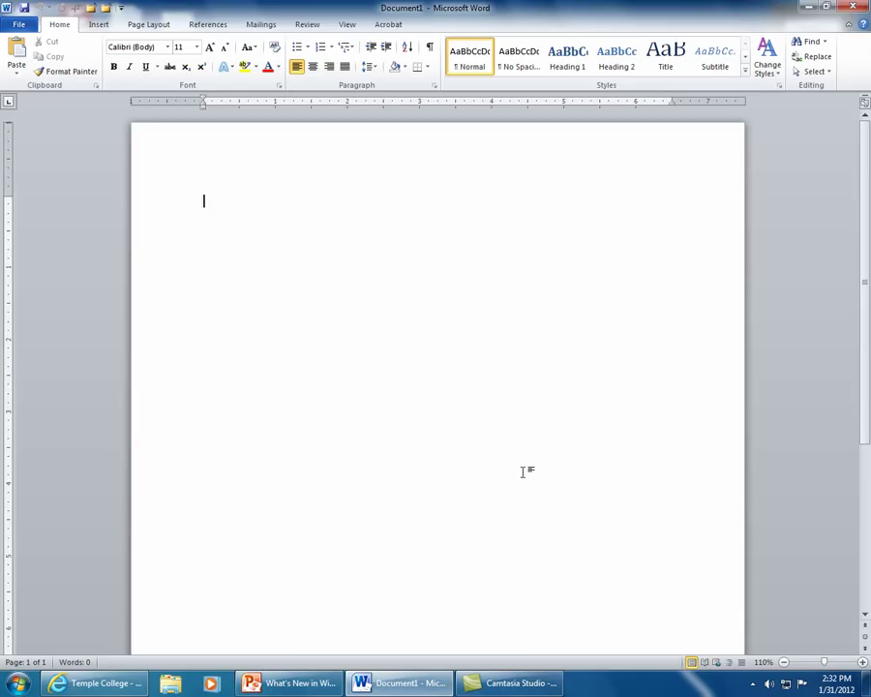
left_click(867, 684)
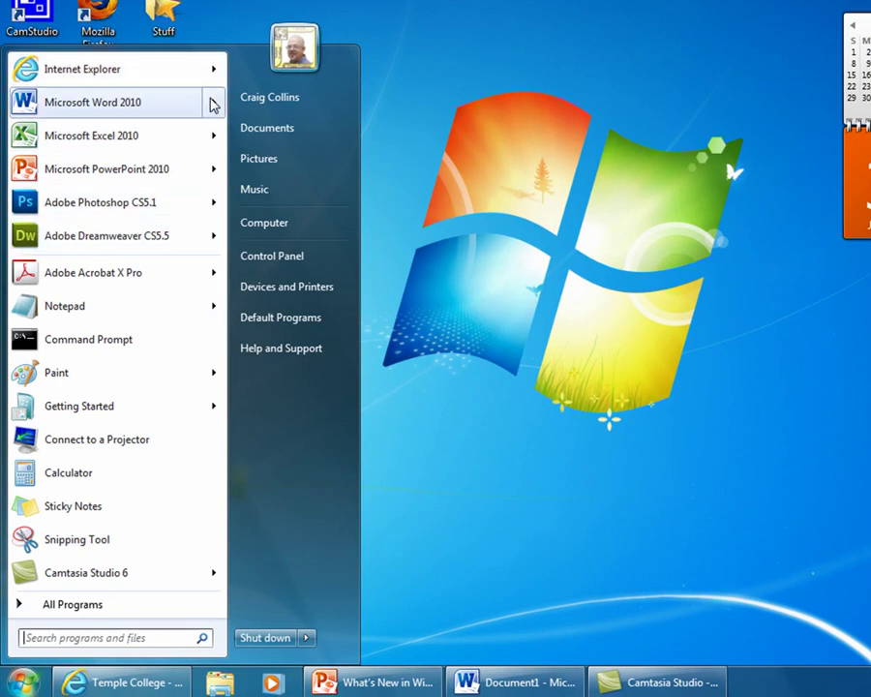
Show the Start menu's All Programs list, then return to the pinned and recent programs
mouse_move(211, 103)
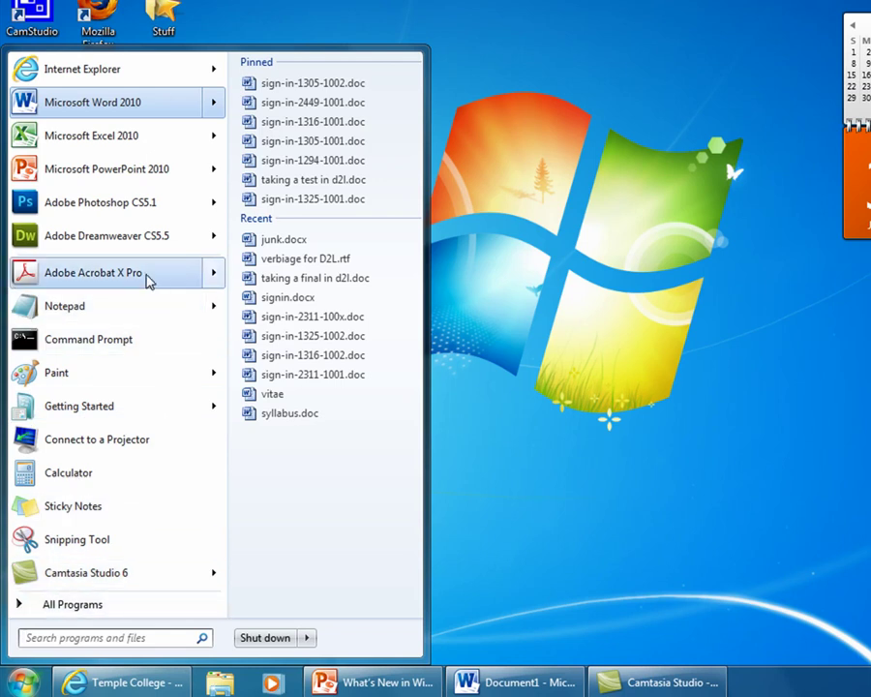
left_click(86, 608)
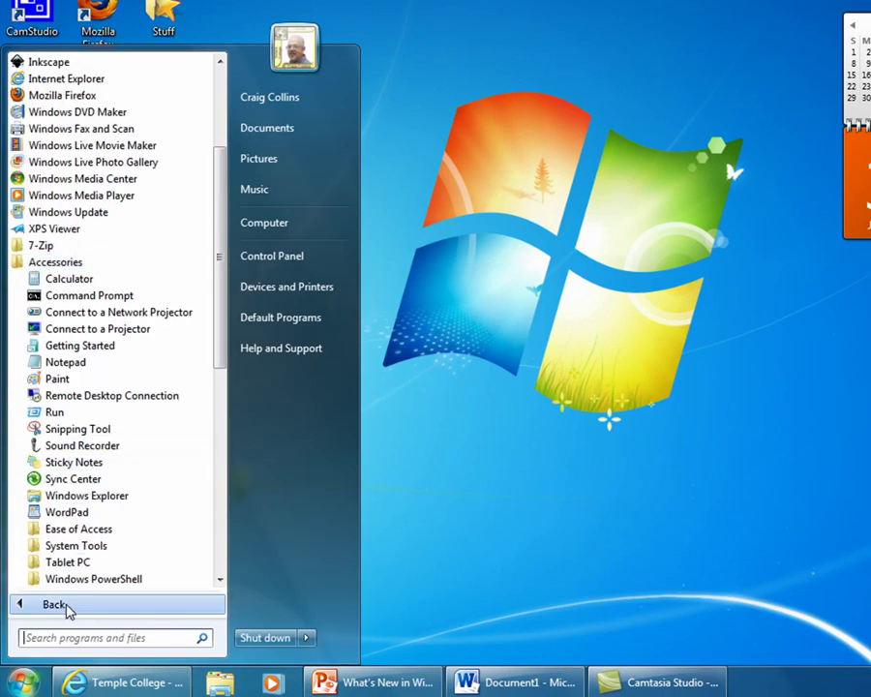
left_click(68, 608)
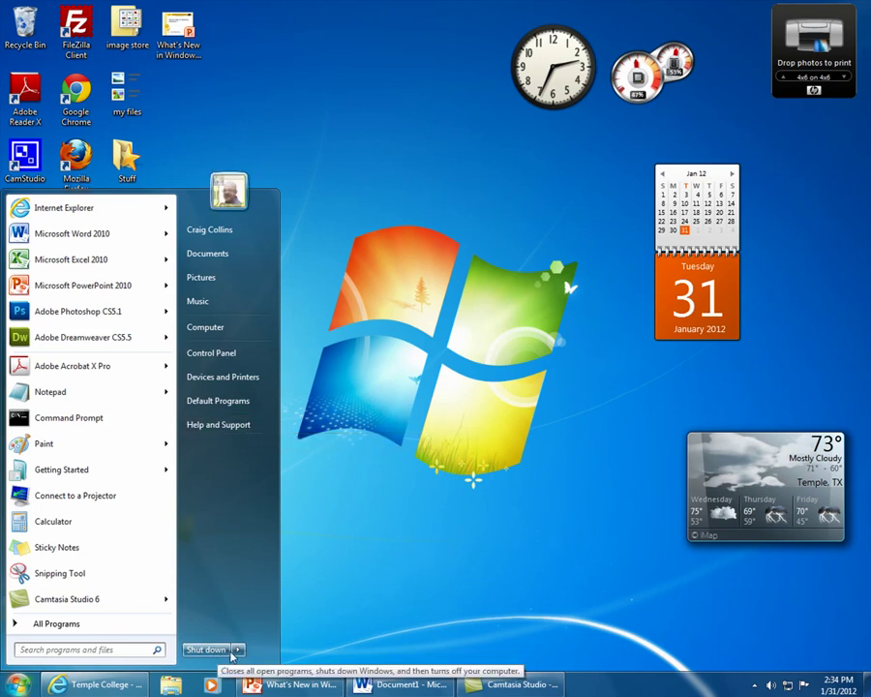
mouse_move(242, 650)
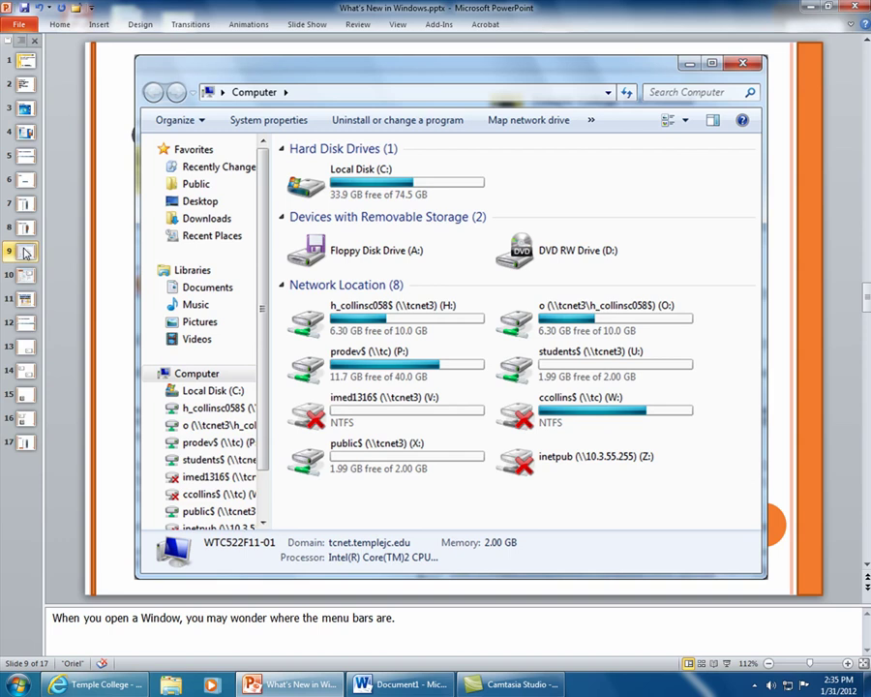
On slide 10, show a Libraries window's hidden menu bar with Alt, then go to slide 11
left_click(26, 274)
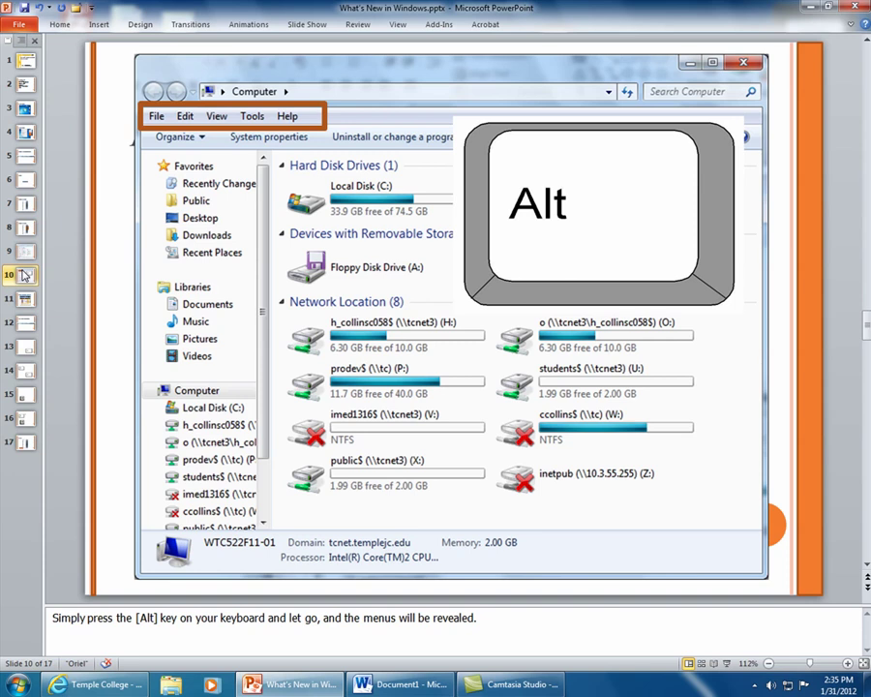
left_click(169, 687)
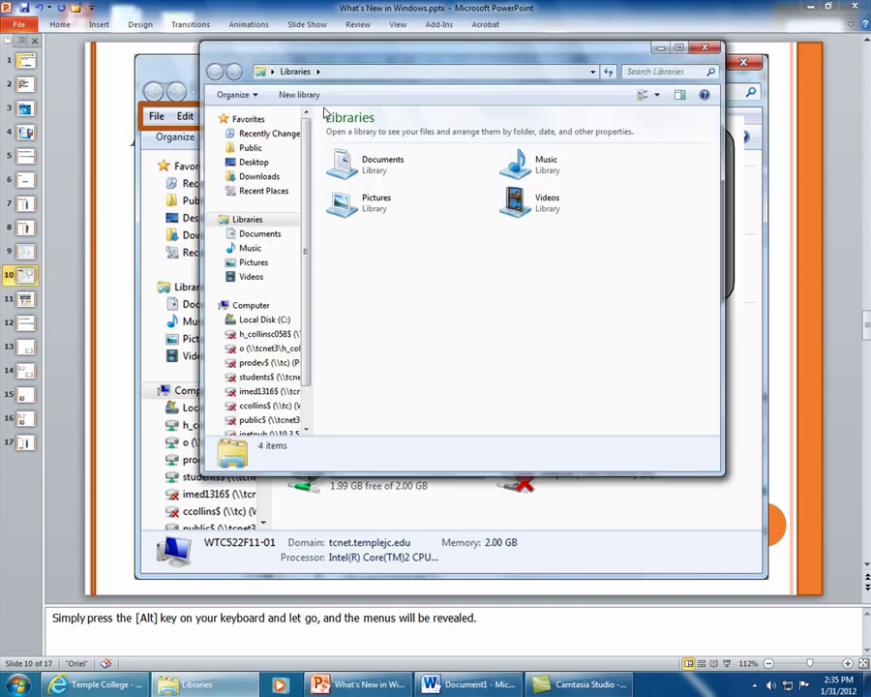
key("alt")
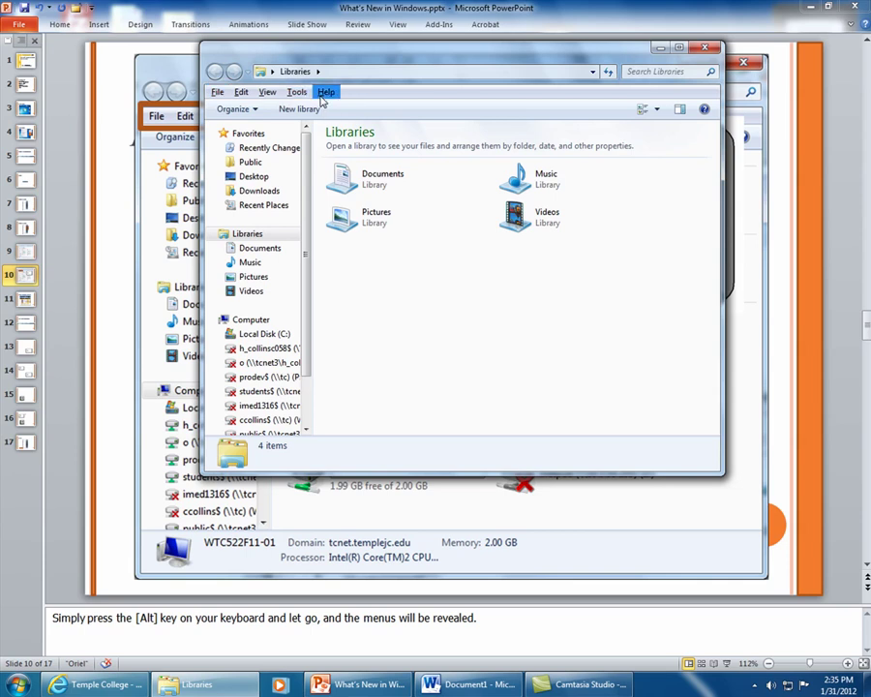
left_click(27, 301)
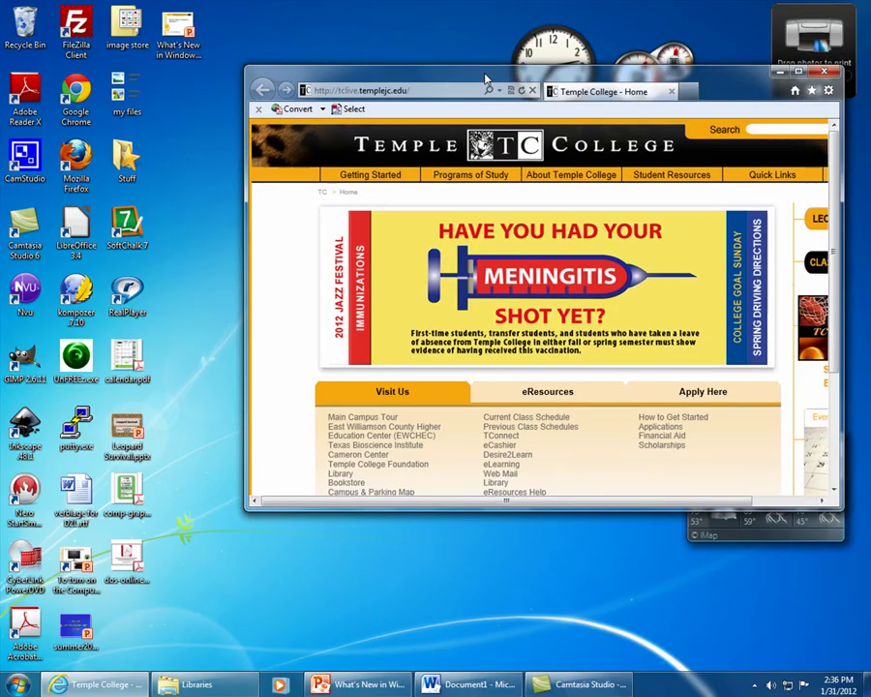
Drag the Internet Explorer window by its title bar to show the Aero glass effect
left_click_drag(478, 84, 497, 51)
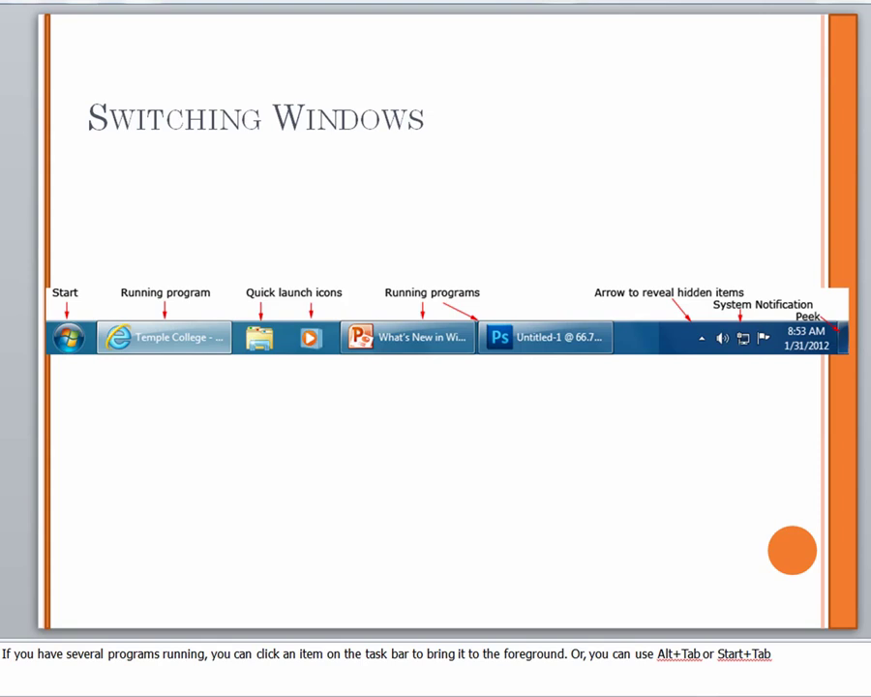
Advance through the slides on holding Alt and tapping Tab
key("Page_Down")
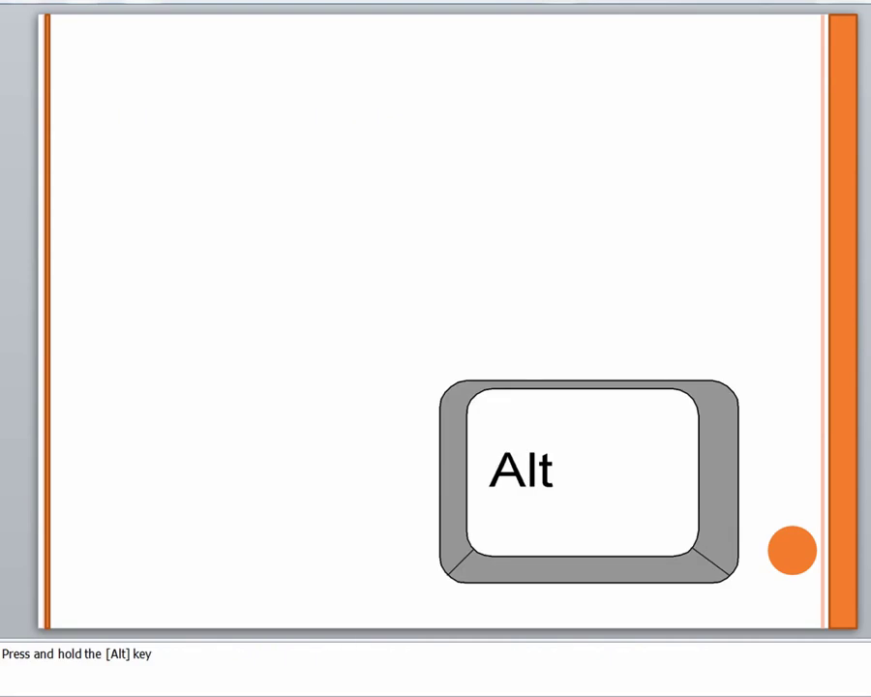
key("Page_Down")
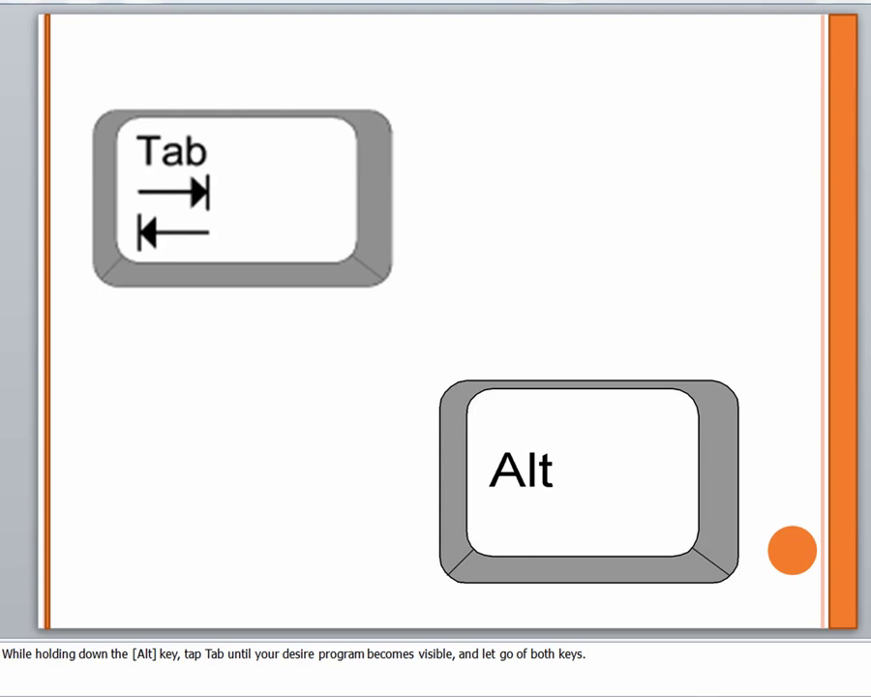
Bring the blank Word document forward, then Alt+Tab through the running windows
left_click(431, 683)
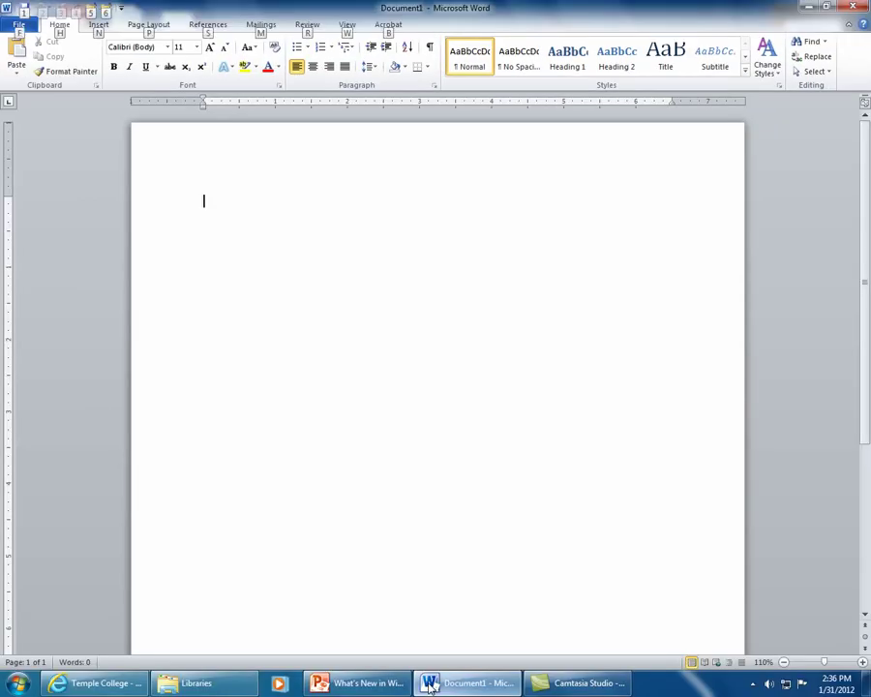
key("alt+Tab")
key("alt+Tab")
key("alt+Tab")
key("alt+Tab")
key("alt+Tab")
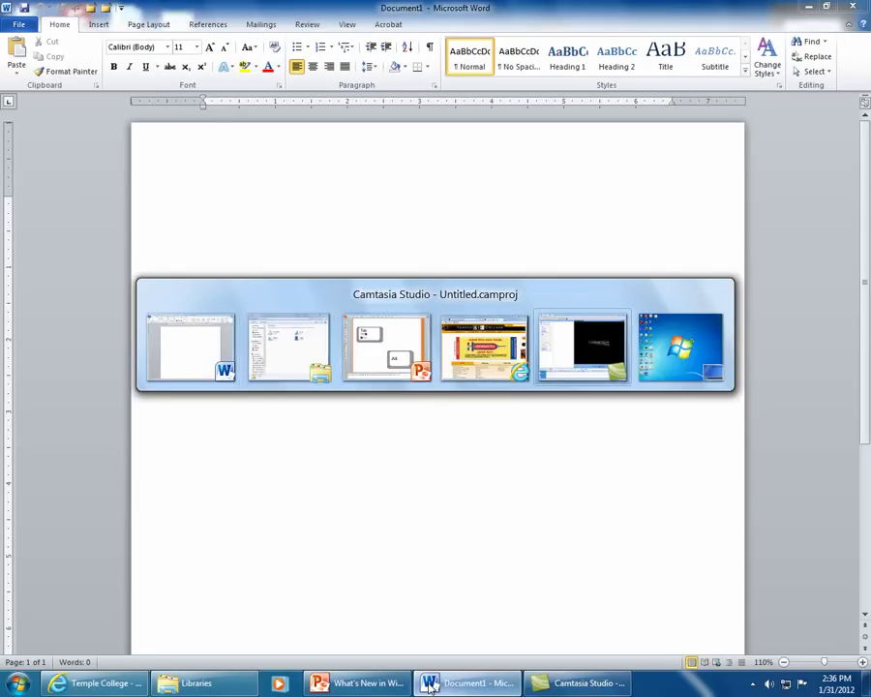
key("alt+Tab")
key("alt+Tab")
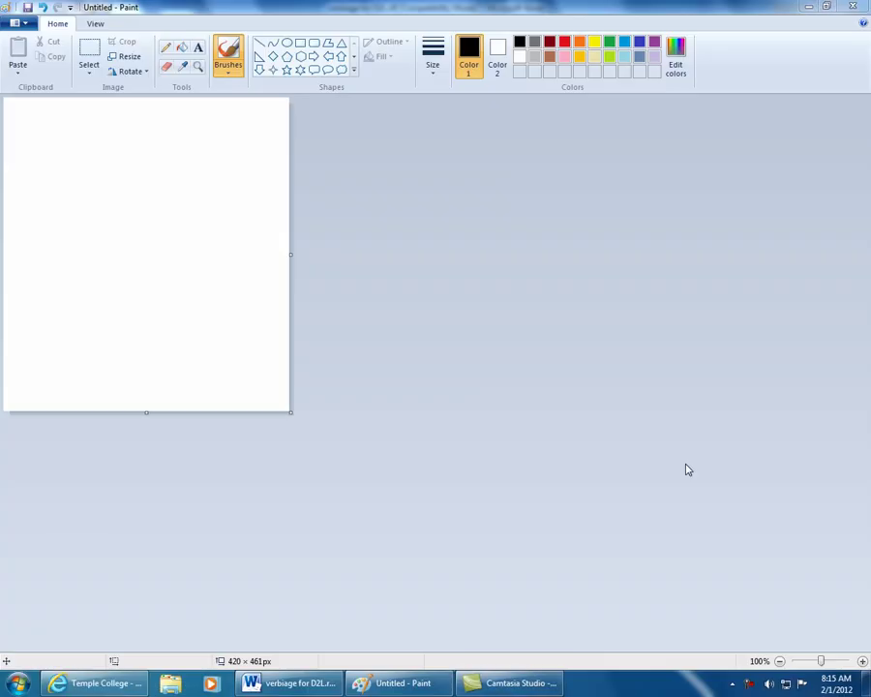
Cycle the Win+Tab Flip 3D stack past the browser to the desktop and select it
key("super+Tab")
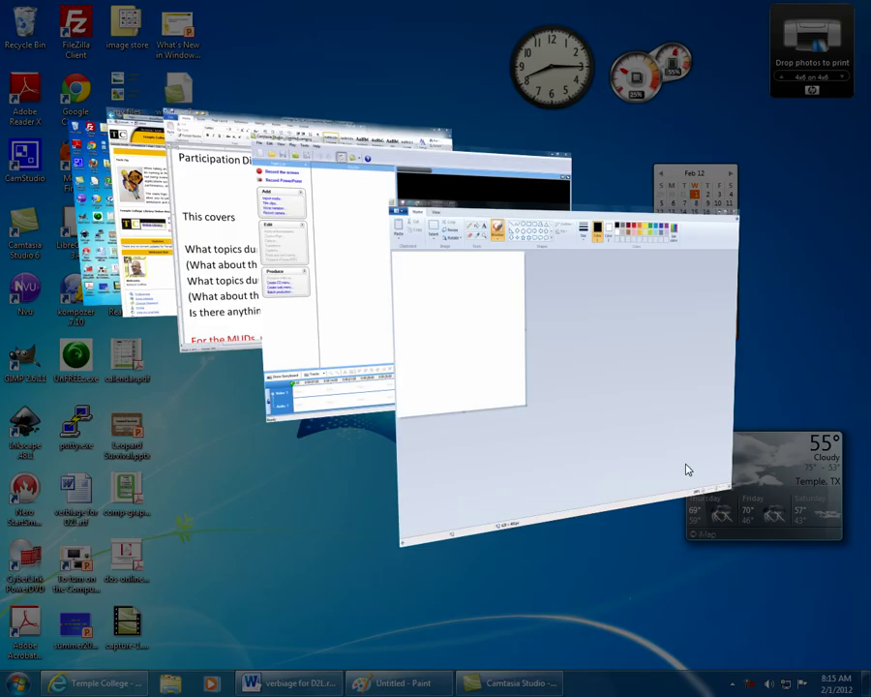
key("super+Tab")
key("super+Tab")
key("super+Tab")
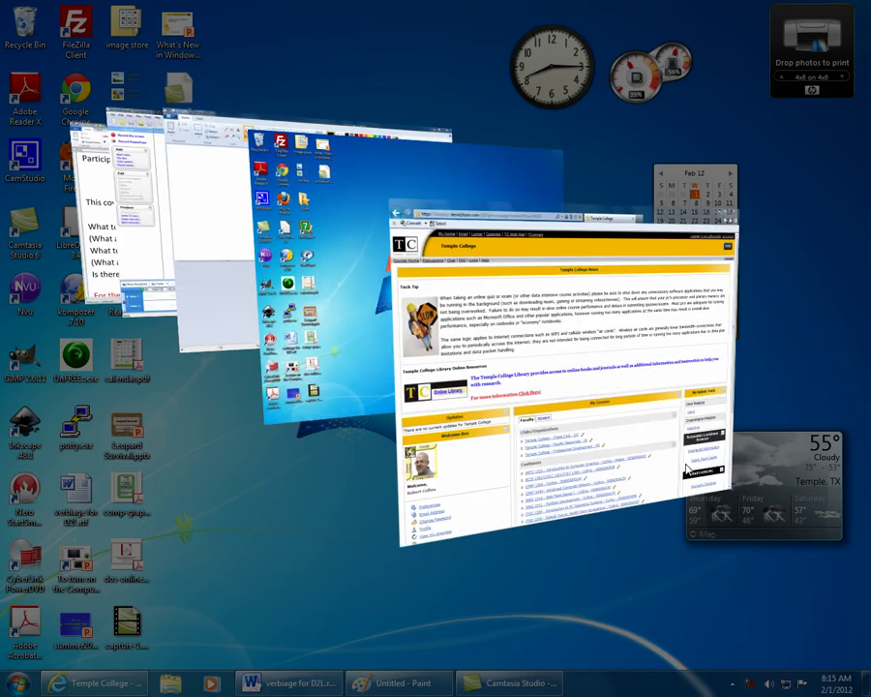
key("super+Tab")
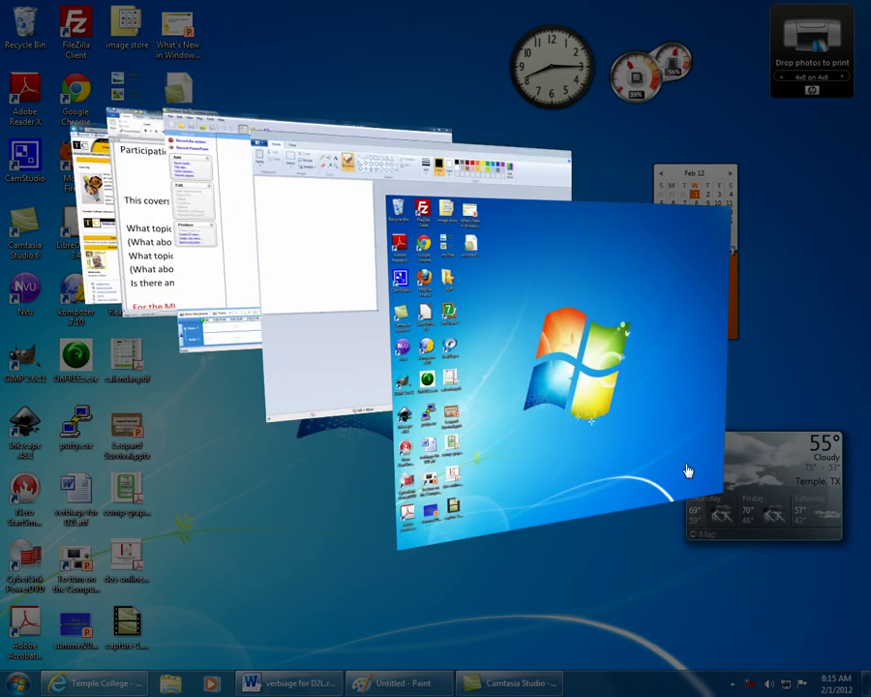
left_click(686, 470)
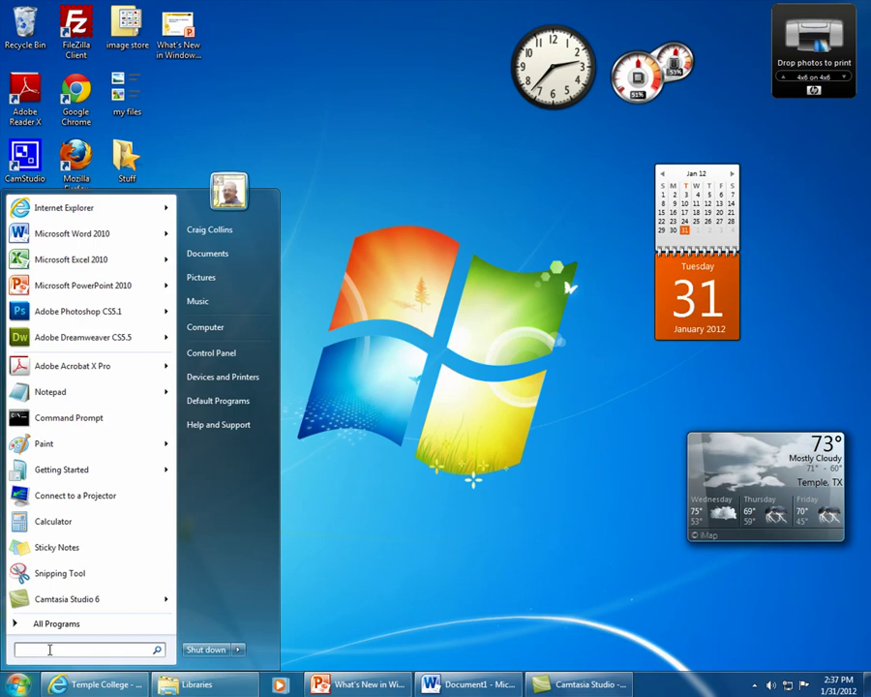
Search "notepad" from the Start menu and launch it to get an empty Untitled window
type("notepad")
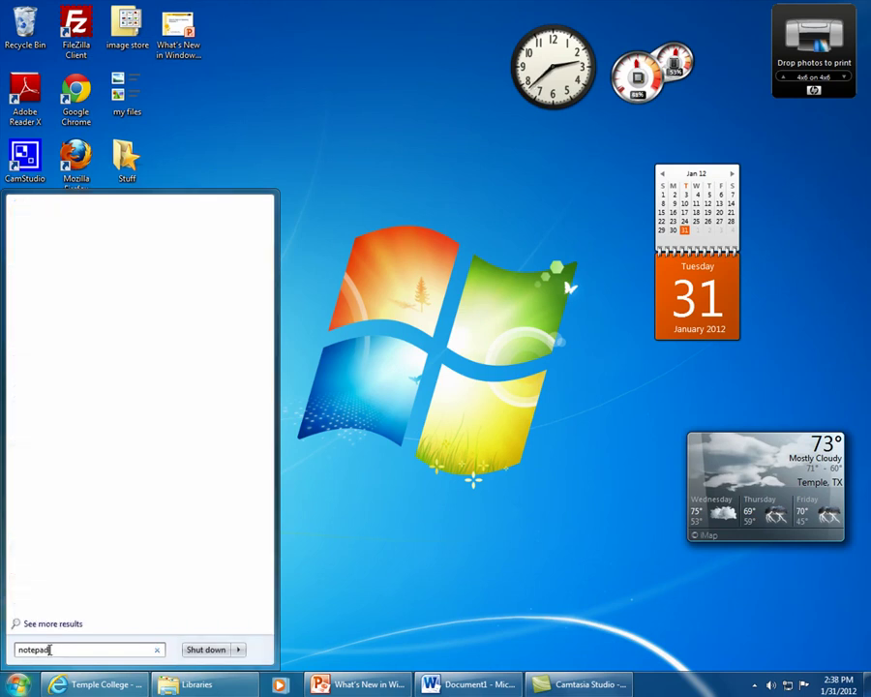
key("Return")
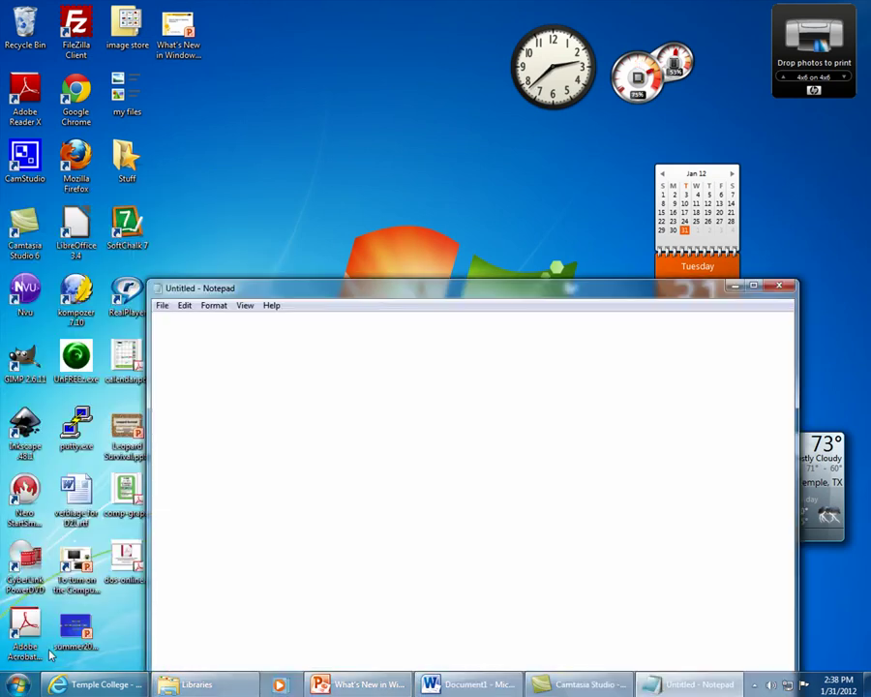